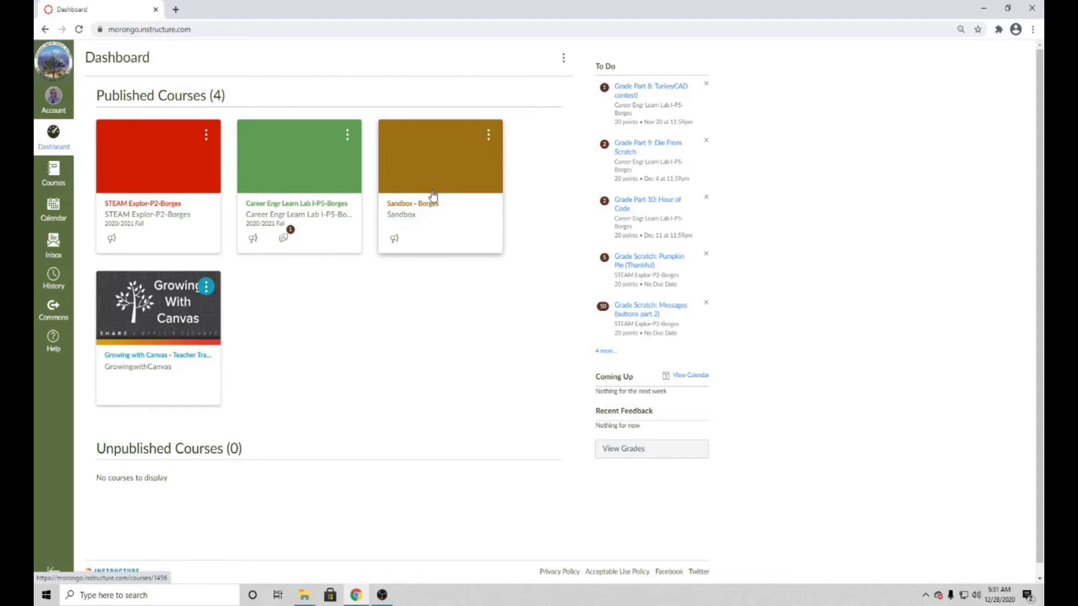
# Open the Sandbox course and look over the Zoom link and meeting details on its home page
pyautogui.click(424, 206)
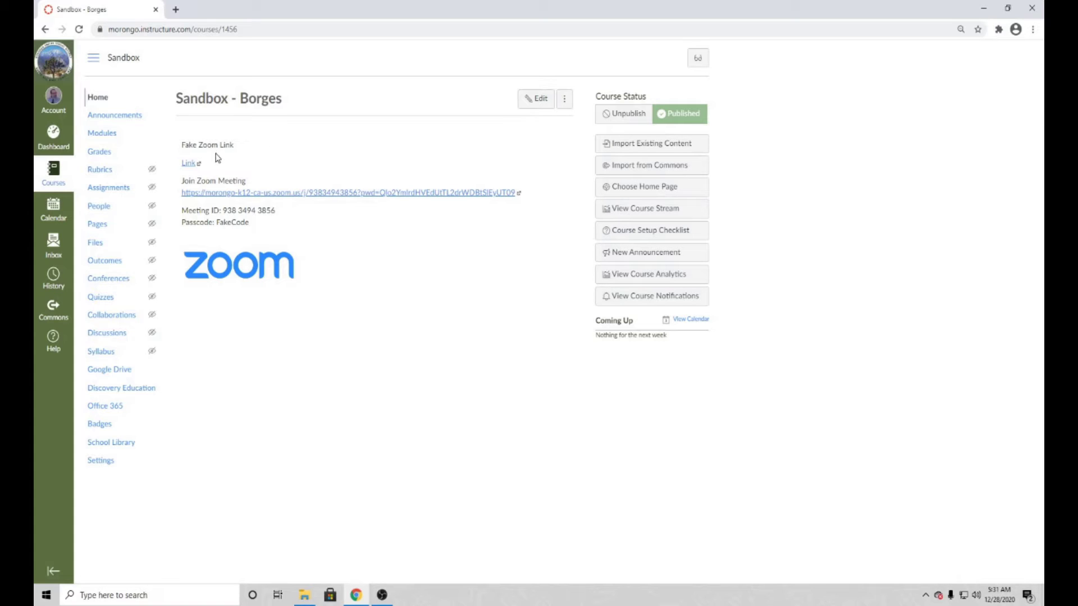
pyautogui.moveTo(193, 145); pyautogui.dragTo(284, 224)
pyautogui.click(237, 170)
pyautogui.click(302, 215)
# View the Fake zoom link announcement in the course and return to the course home page
pyautogui.click(136, 117)
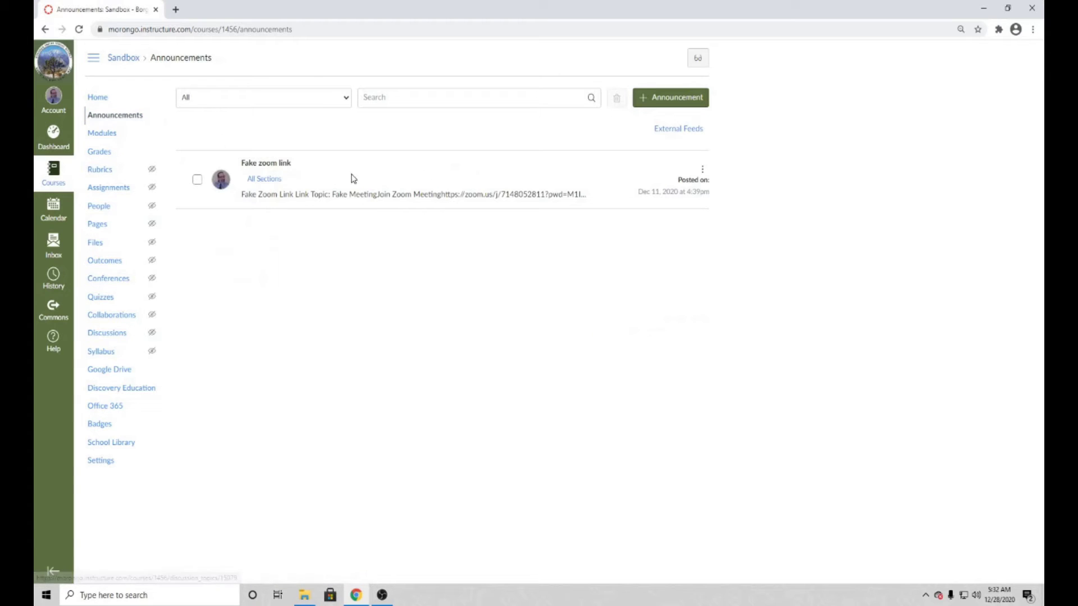
pyautogui.click(284, 165)
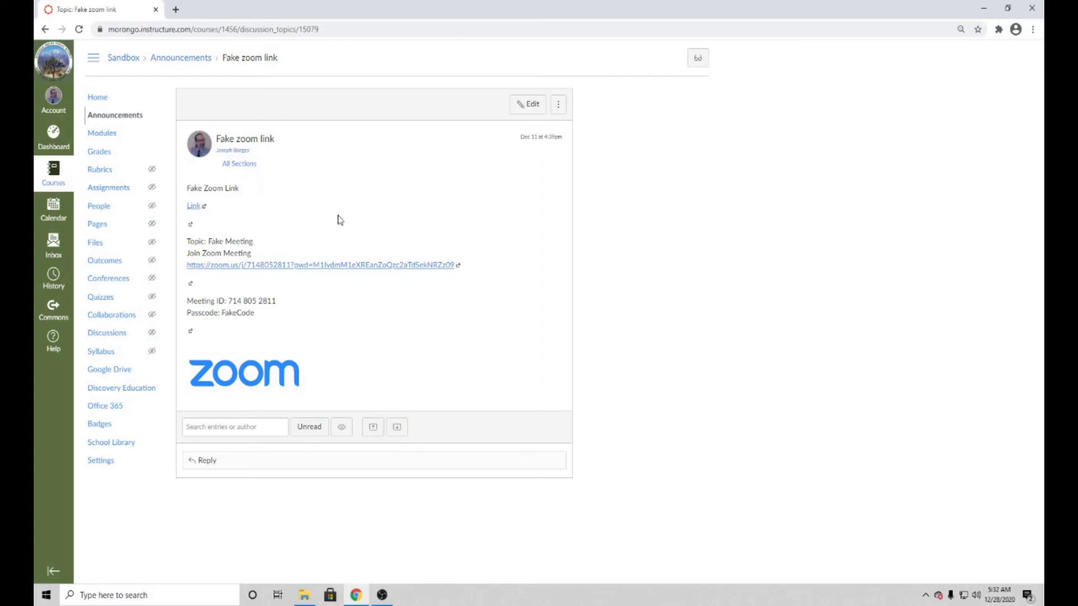
pyautogui.click(100, 97)
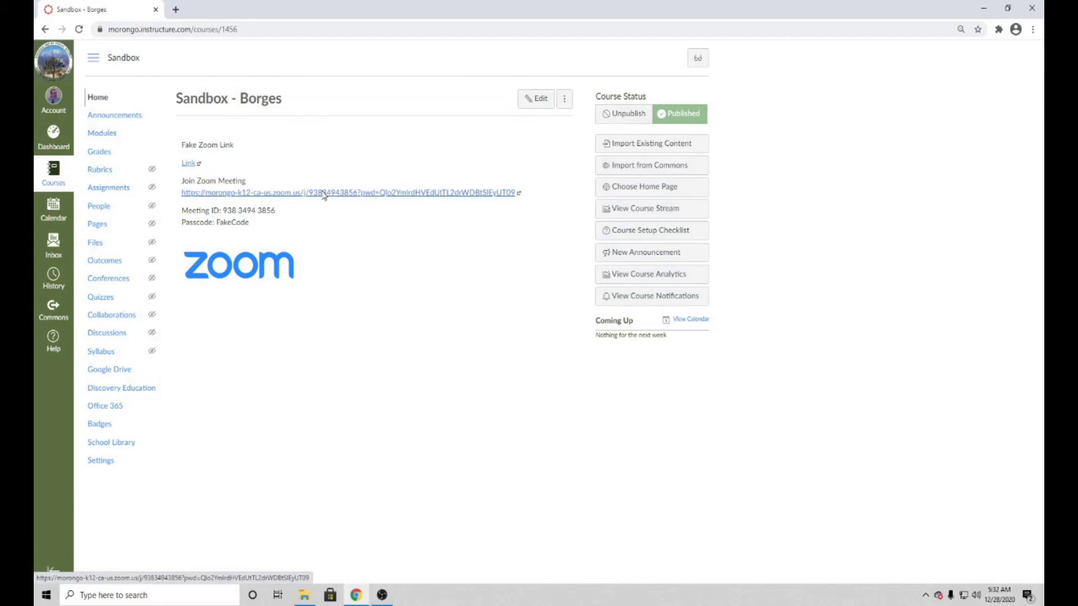
# Try to join the linked Zoom meeting from the web browser, declining the prompt to open Zoom Meetings
pyautogui.click(322, 193)
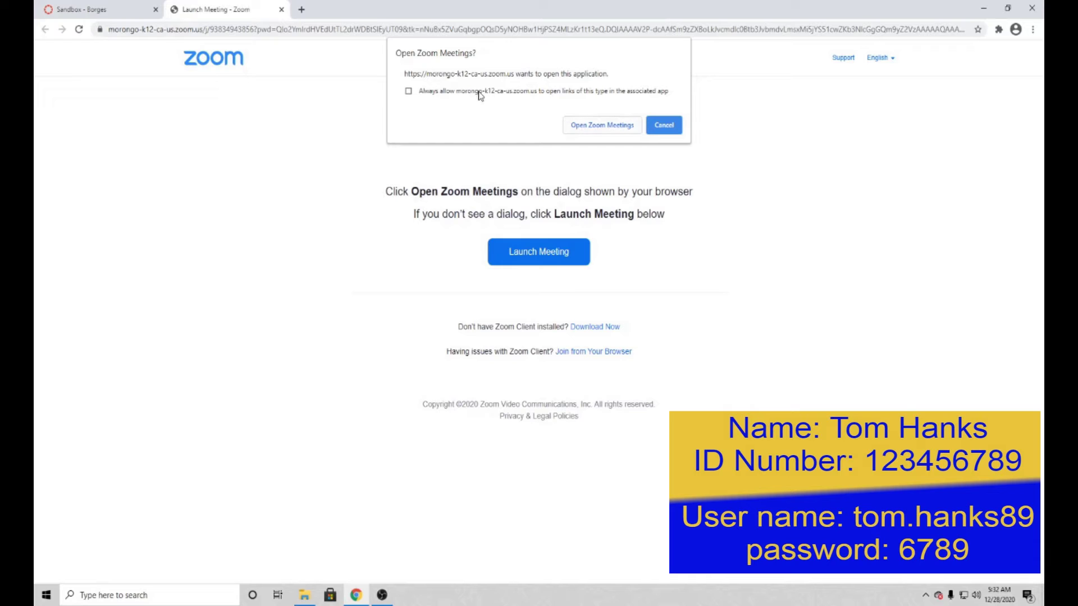
pyautogui.click(409, 92)
pyautogui.click(662, 128)
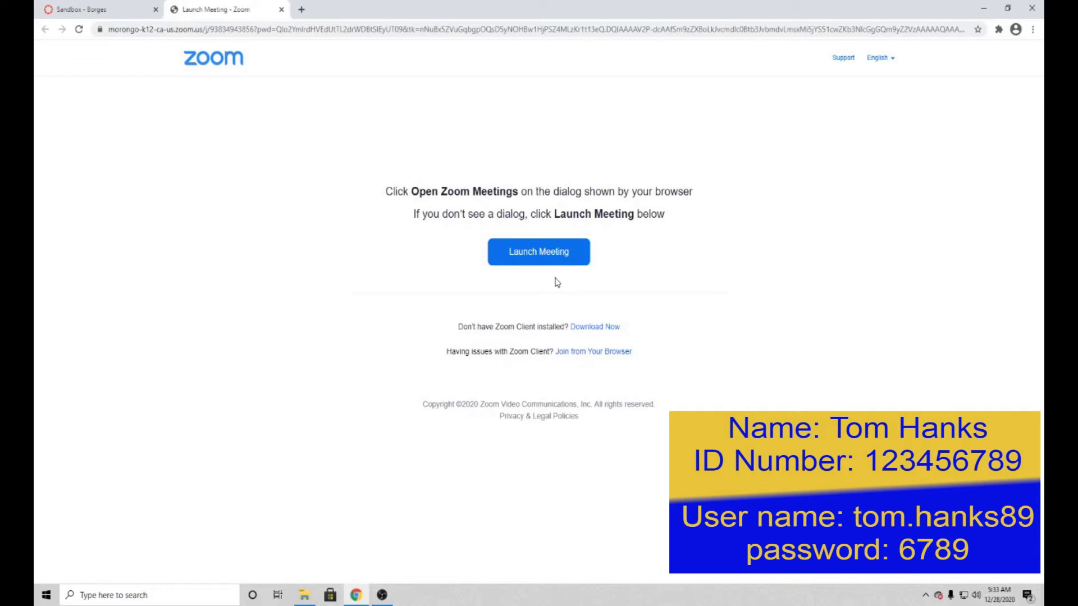
pyautogui.click(571, 355)
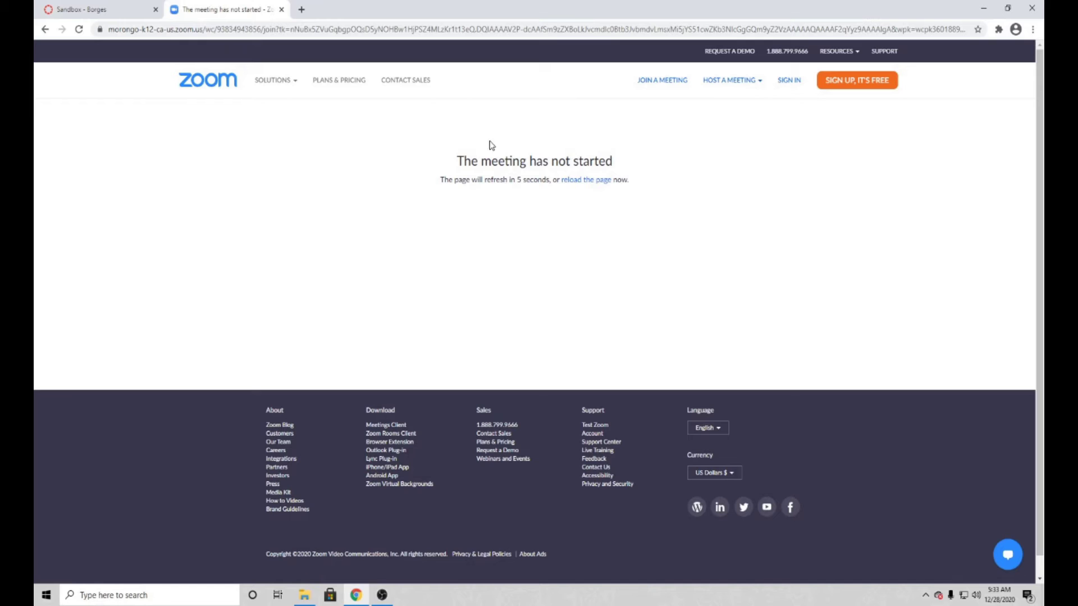
pyautogui.moveTo(455, 163); pyautogui.dragTo(617, 164)
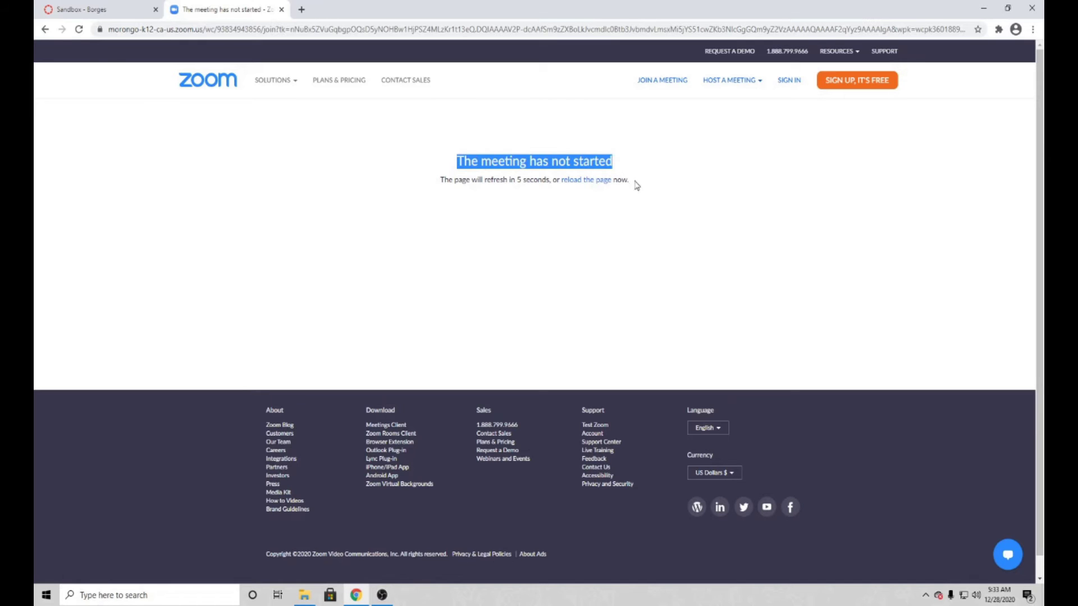
pyautogui.click(660, 194)
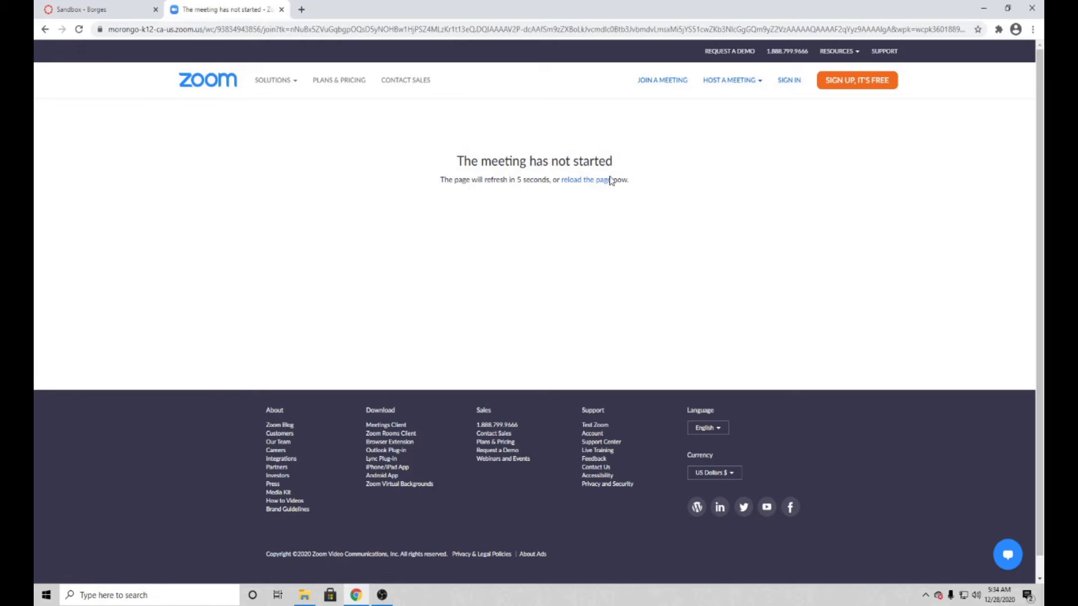
pyautogui.moveTo(450, 163); pyautogui.dragTo(620, 165)
pyautogui.moveTo(620, 163); pyautogui.dragTo(447, 207)
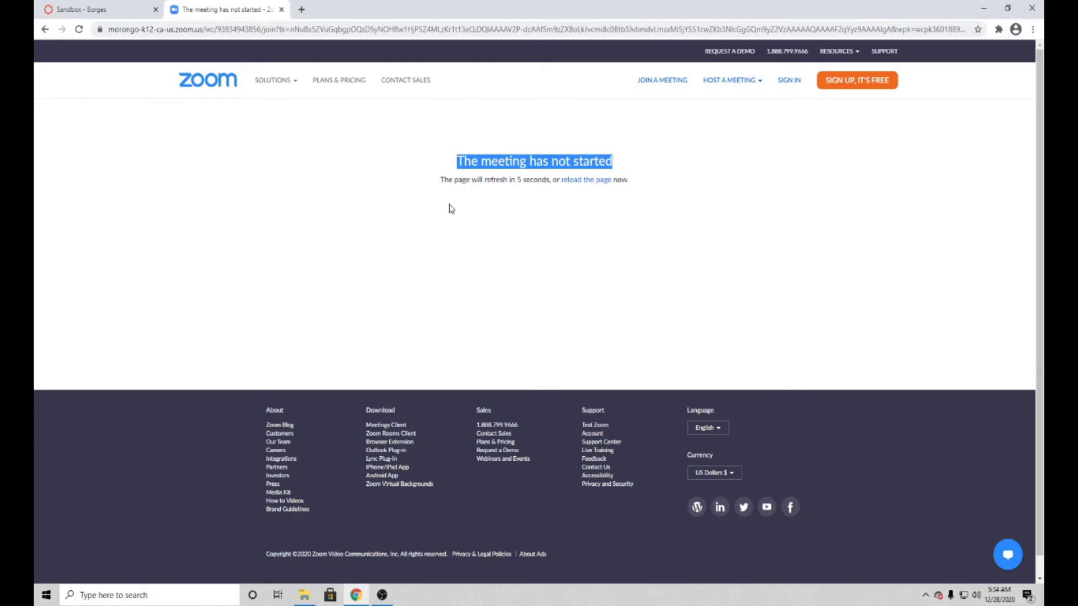
pyautogui.click(456, 230)
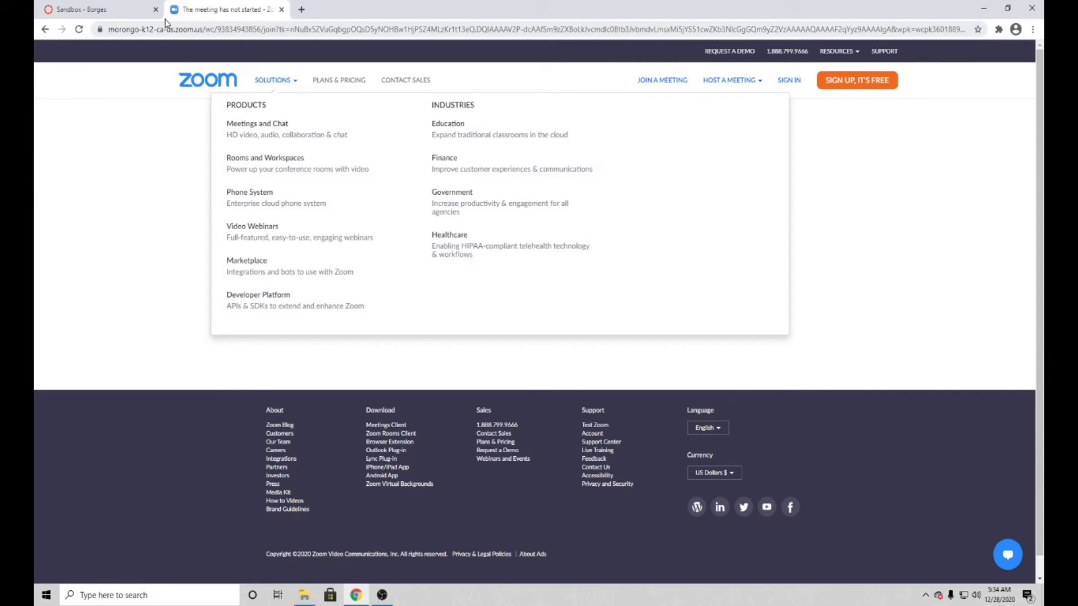
# Close the browser-based Zoom meeting page and return to the Sandbox course home page
pyautogui.click(119, 14)
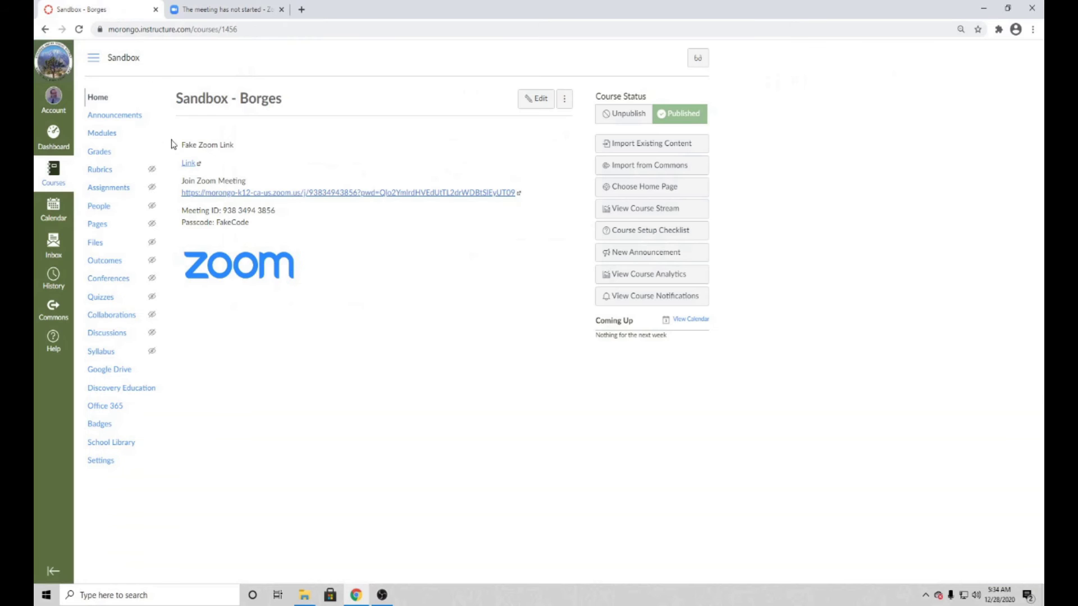
pyautogui.click(214, 13)
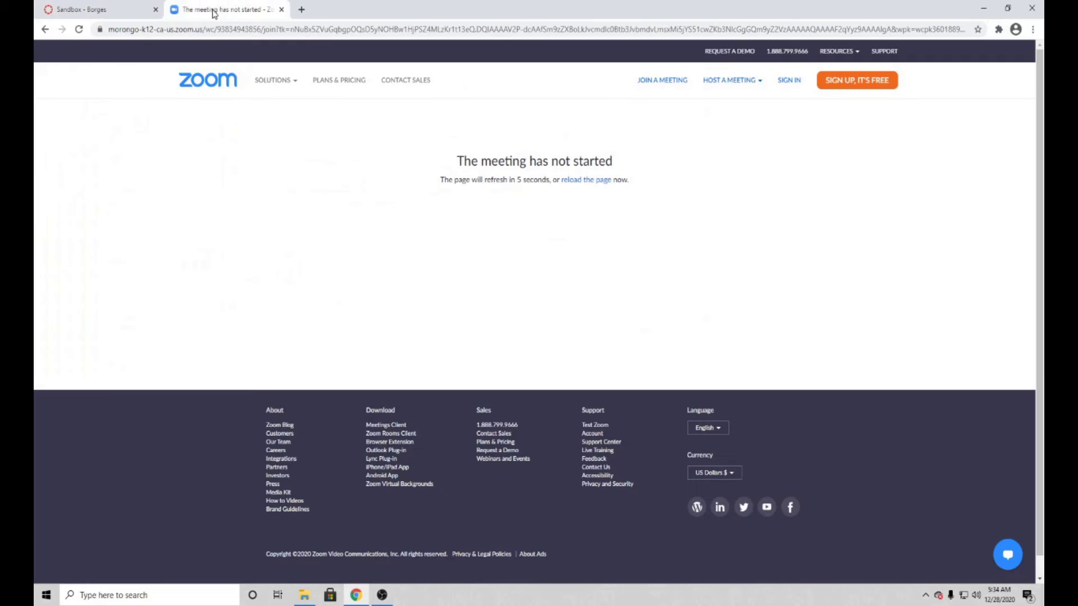
pyautogui.click(281, 10)
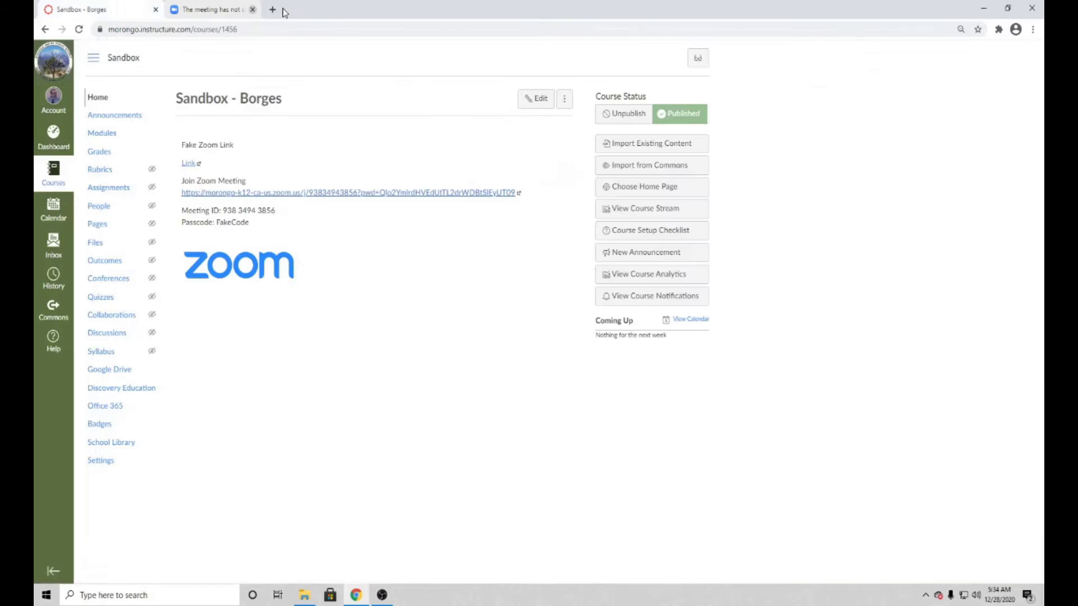
# Open the Join Zoom Meeting link in the Zoom application and go to the host login
pyautogui.click(333, 193)
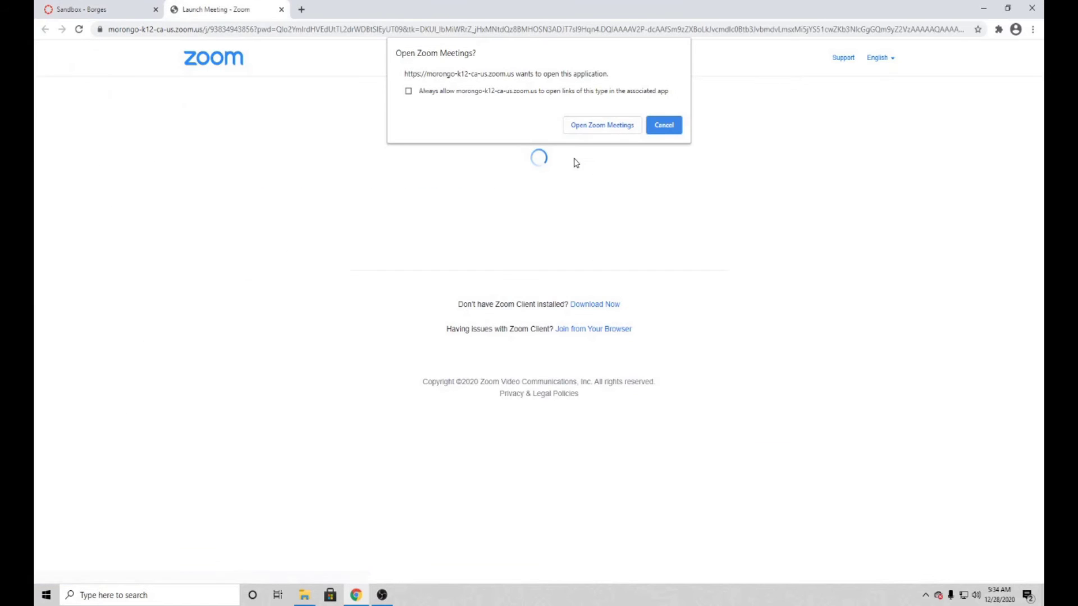
pyautogui.click(602, 125)
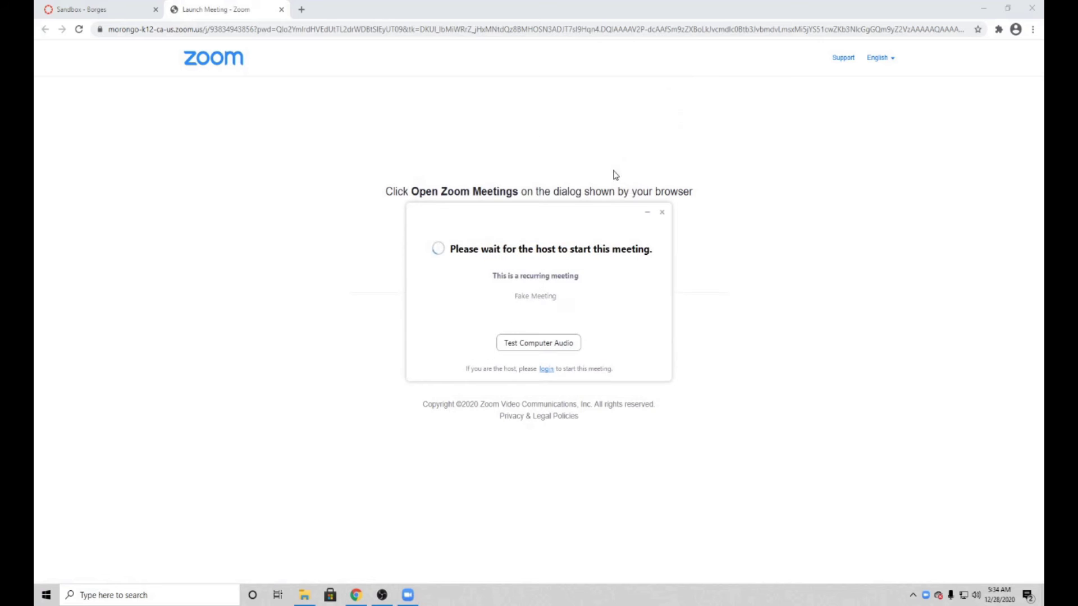
pyautogui.click(546, 368)
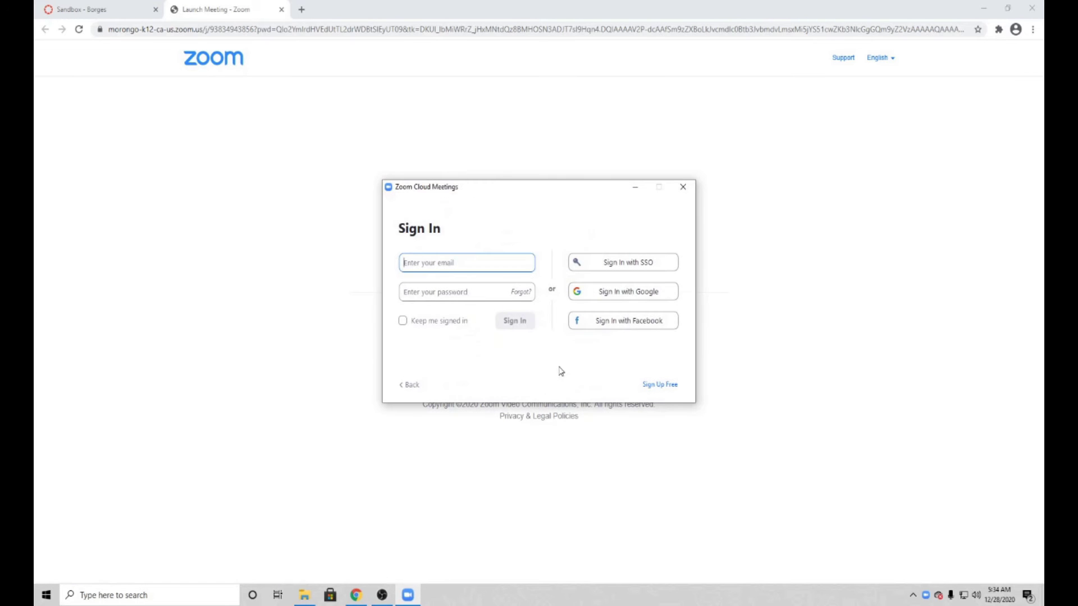
# Sign in with SSO using the company domain morongo-k12-ca-us and launch Zoom Meetings from the browser page
pyautogui.click(609, 266)
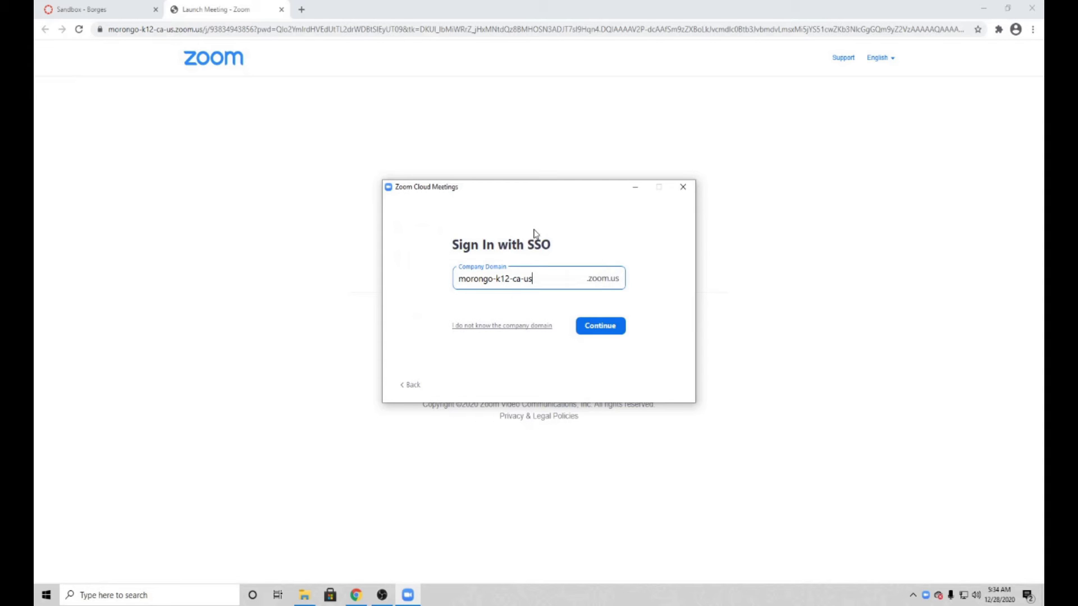
pyautogui.moveTo(512, 190)
pyautogui.mouseDown()
pyautogui.moveTo(525, 197)
pyautogui.moveTo(522, 180)
pyautogui.mouseUp()
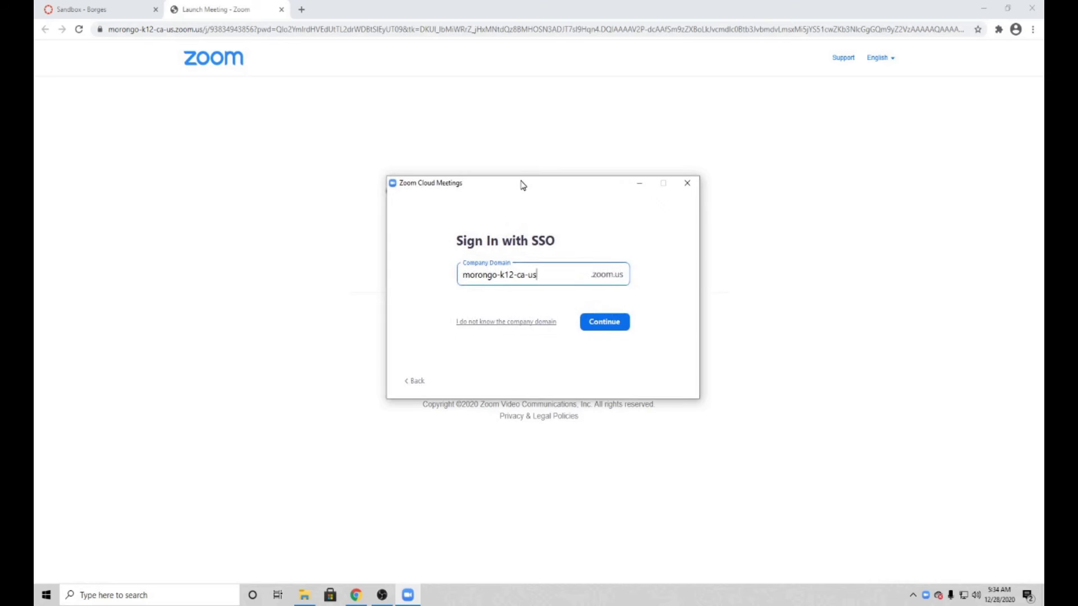
pyautogui.moveTo(545, 273); pyautogui.dragTo(436, 298)
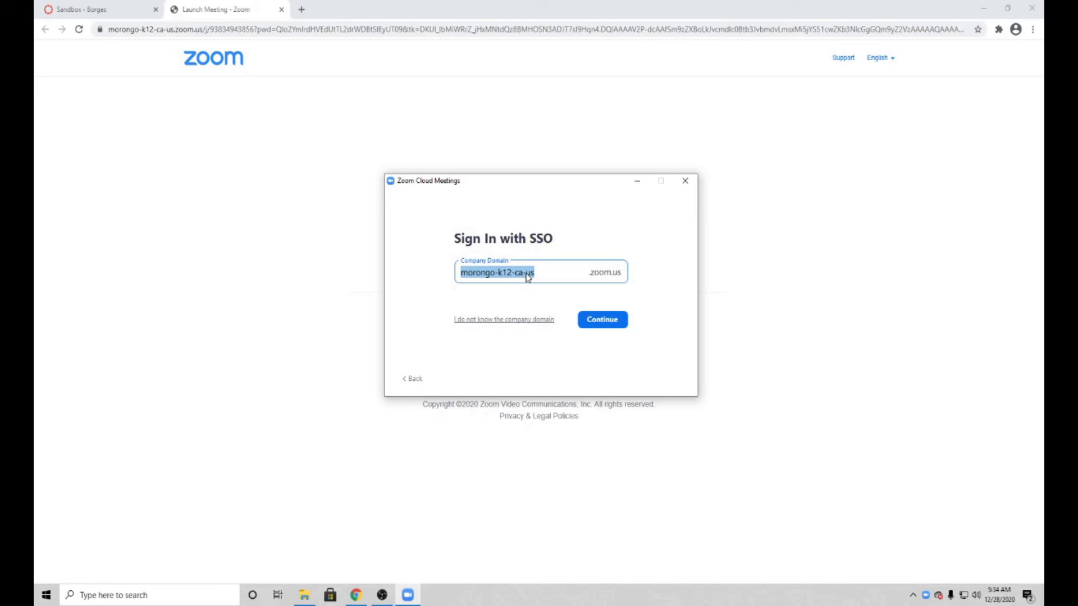
pyautogui.click(551, 268)
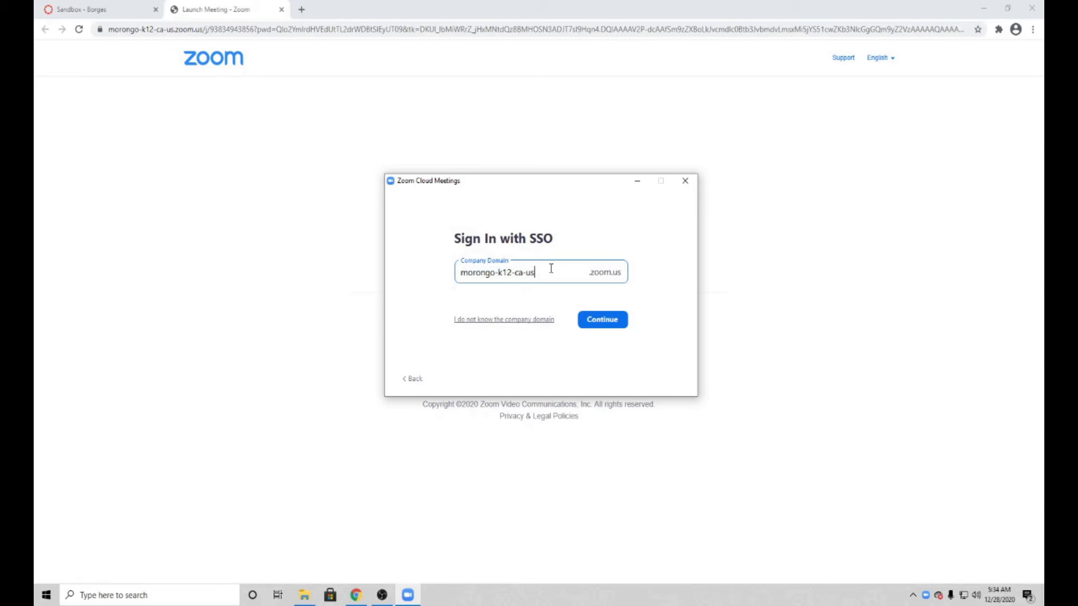
pyautogui.click(603, 319)
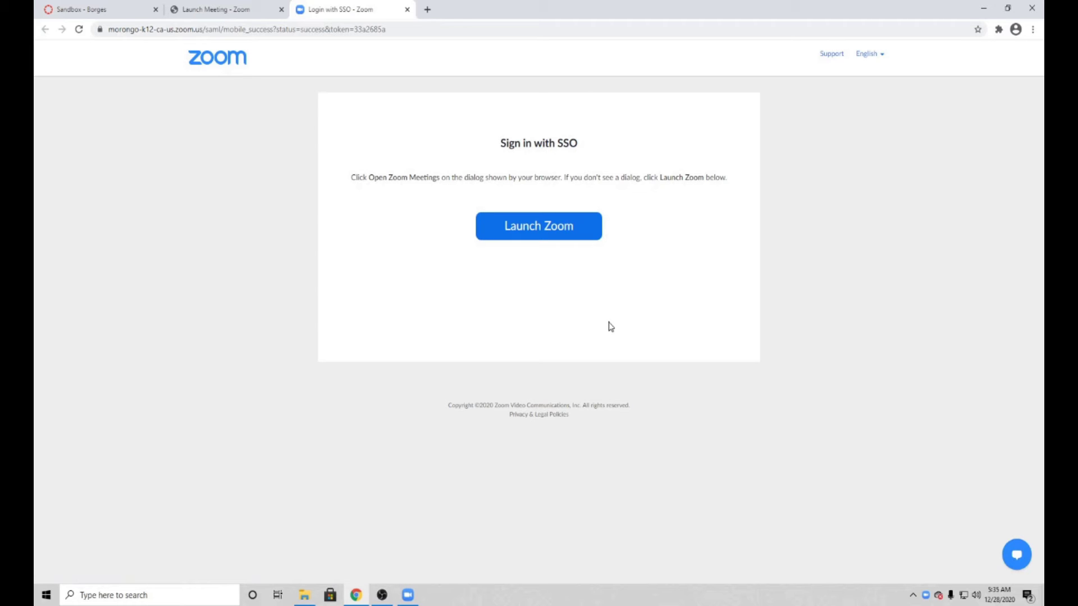
pyautogui.click(547, 238)
pyautogui.click(598, 126)
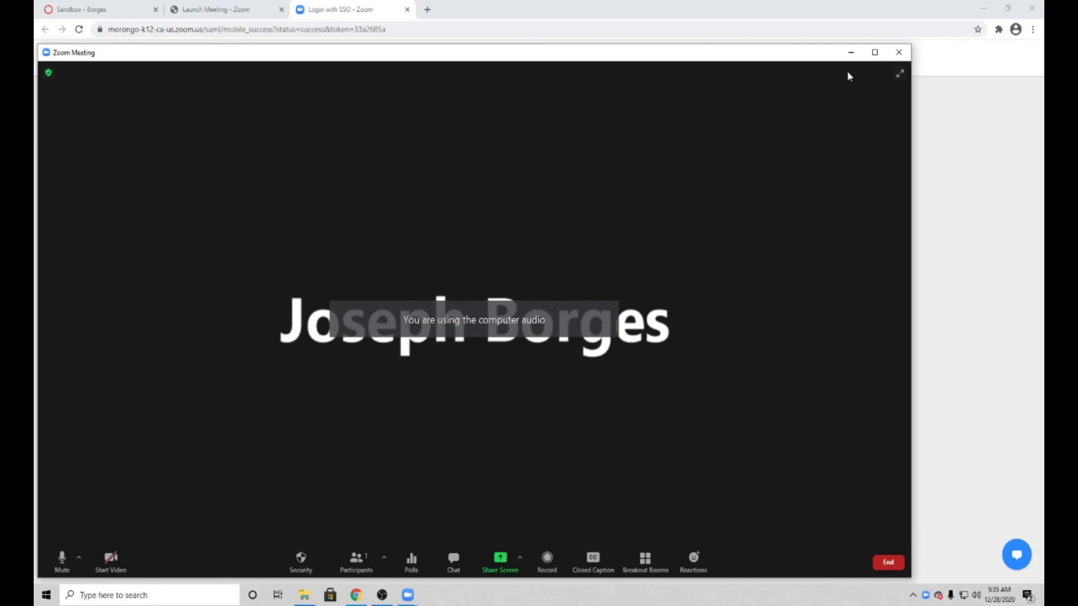
# Maximize the Zoom meeting window and mute the microphone
pyautogui.click(874, 52)
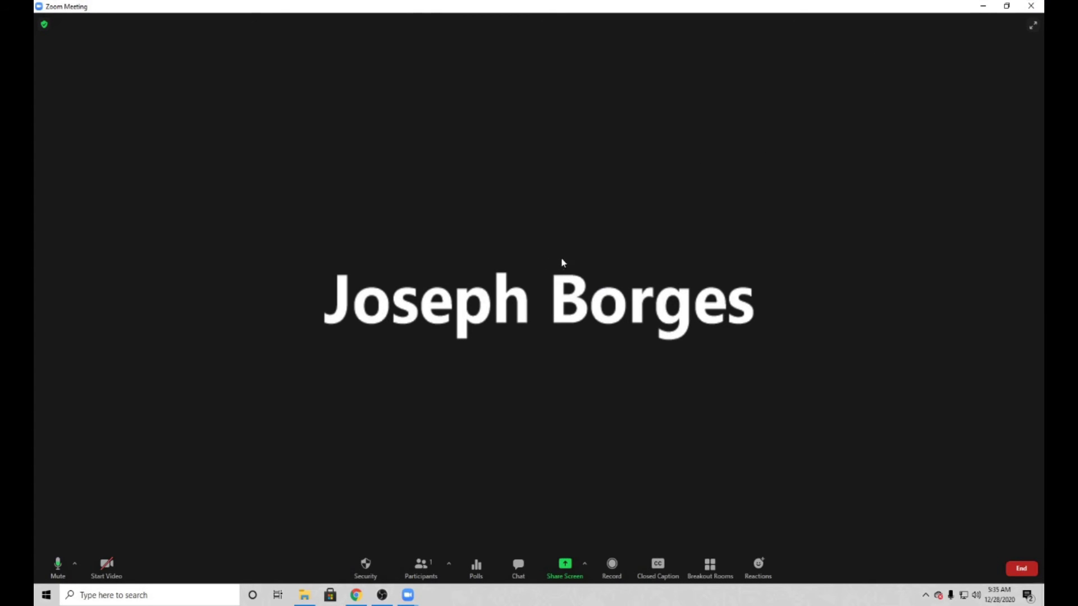
pyautogui.click(57, 574)
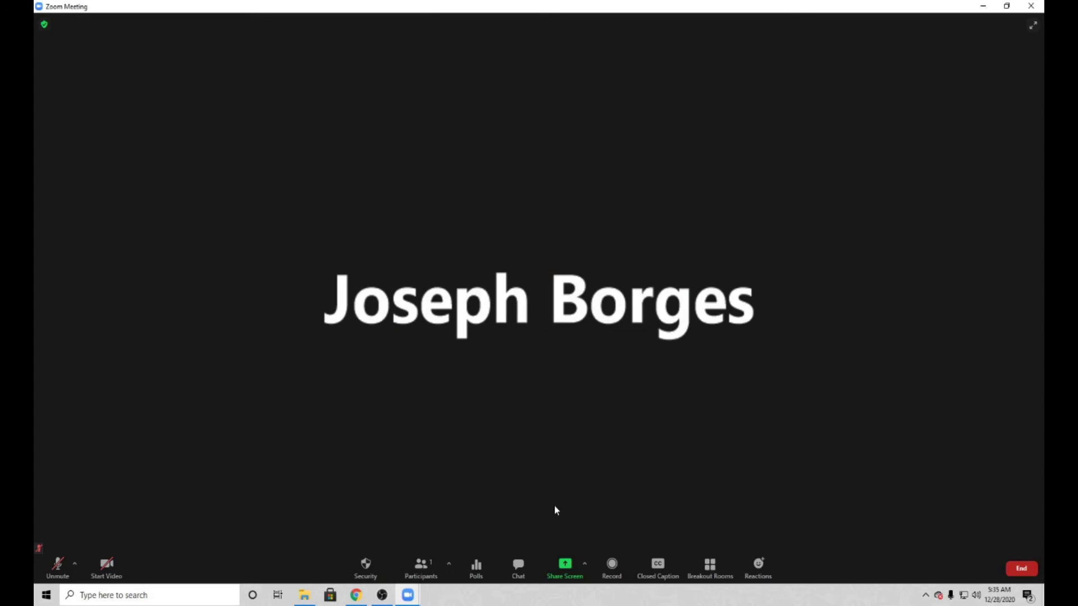
# Raise a hand in the meeting using the reactions
pyautogui.click(757, 572)
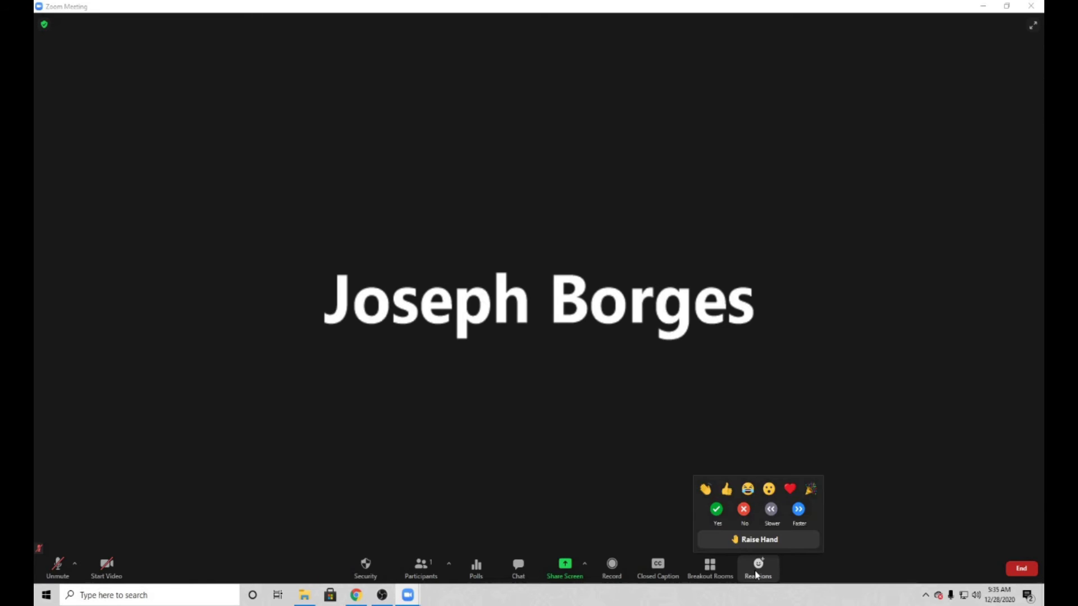
pyautogui.click(768, 541)
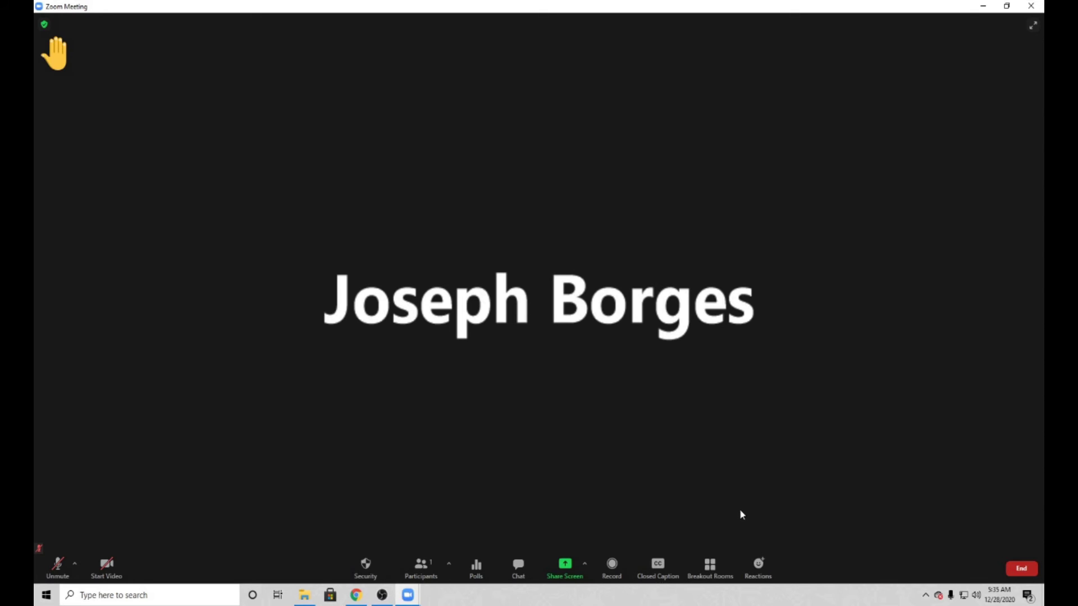
# Unmute the microphone and mute it again, and try the temporary unmute
pyautogui.click(62, 560)
pyautogui.click(57, 564)
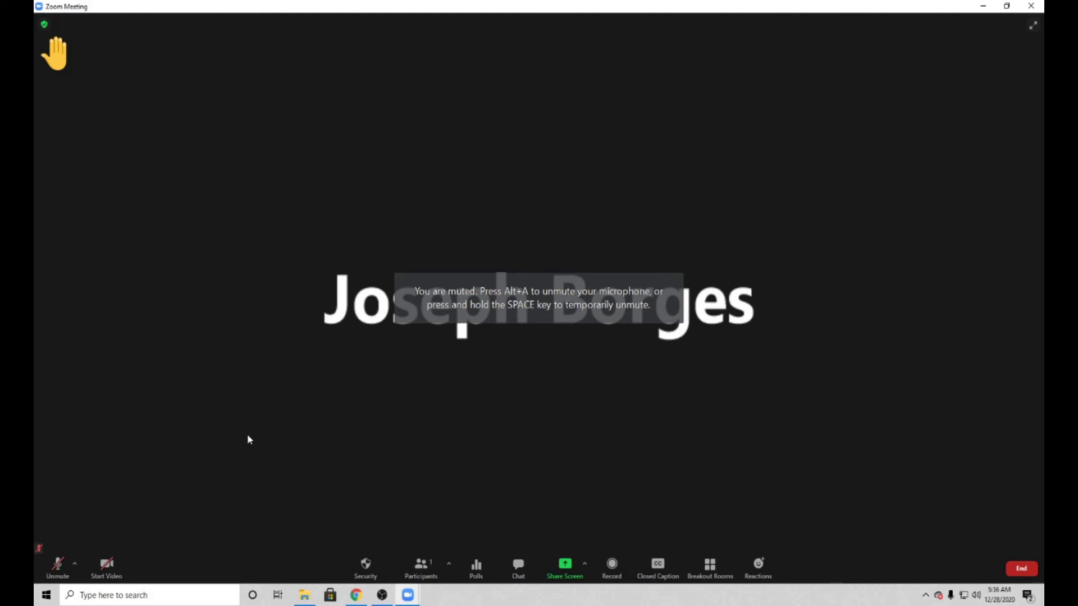
pyautogui.press('space')
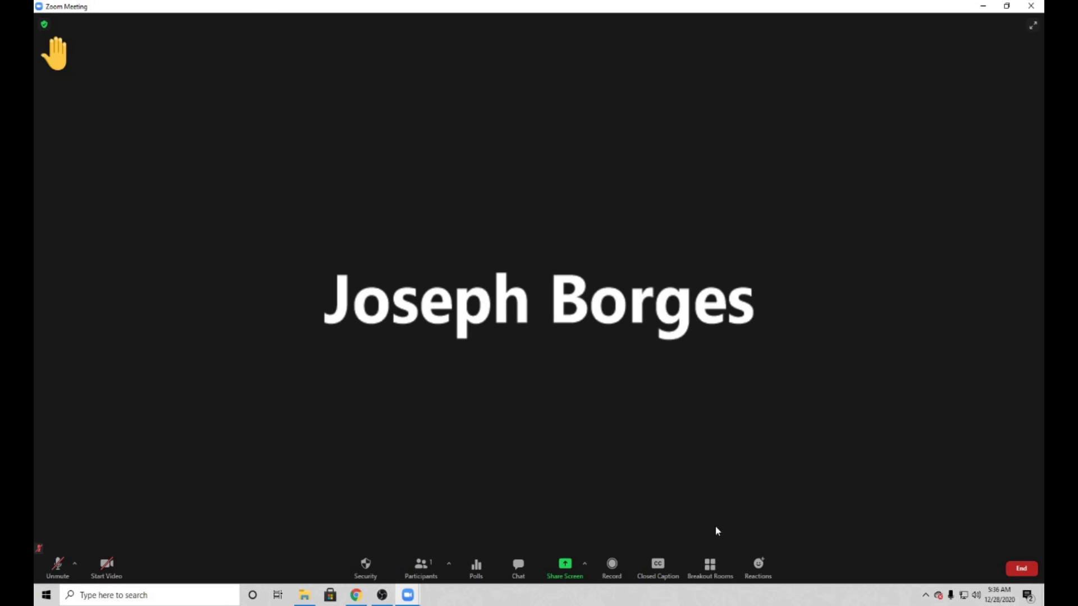
# Lower the raised hand, and practise raising and lowering it once more
pyautogui.click(749, 574)
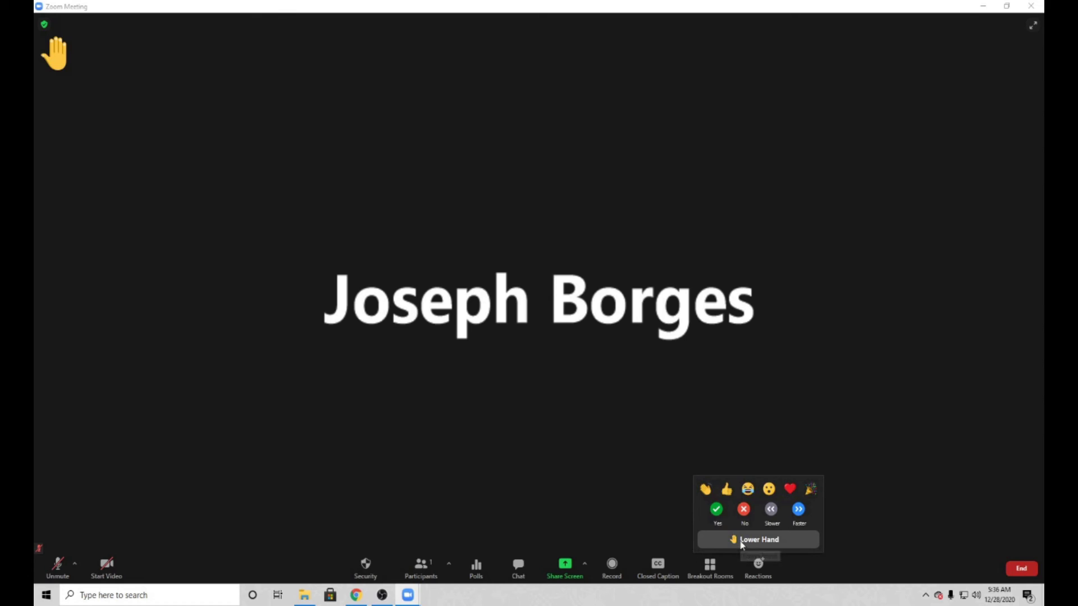
pyautogui.click(754, 539)
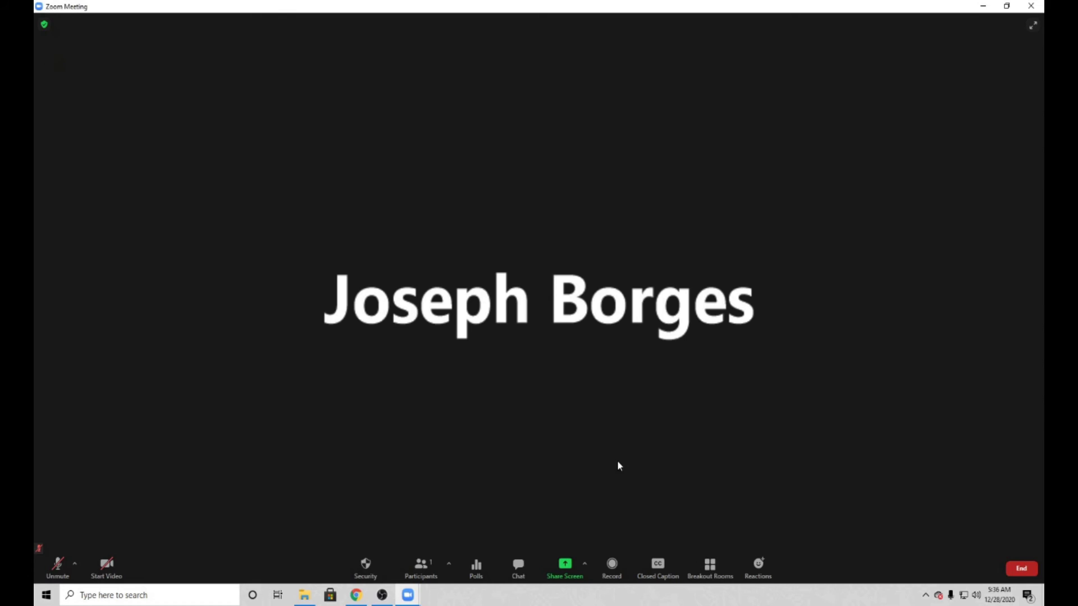
pyautogui.click(757, 567)
pyautogui.click(753, 539)
pyautogui.click(756, 566)
pyautogui.click(753, 539)
# Send a thumbs-up reaction and a No response in the meeting, and reopen the reaction choices
pyautogui.click(757, 566)
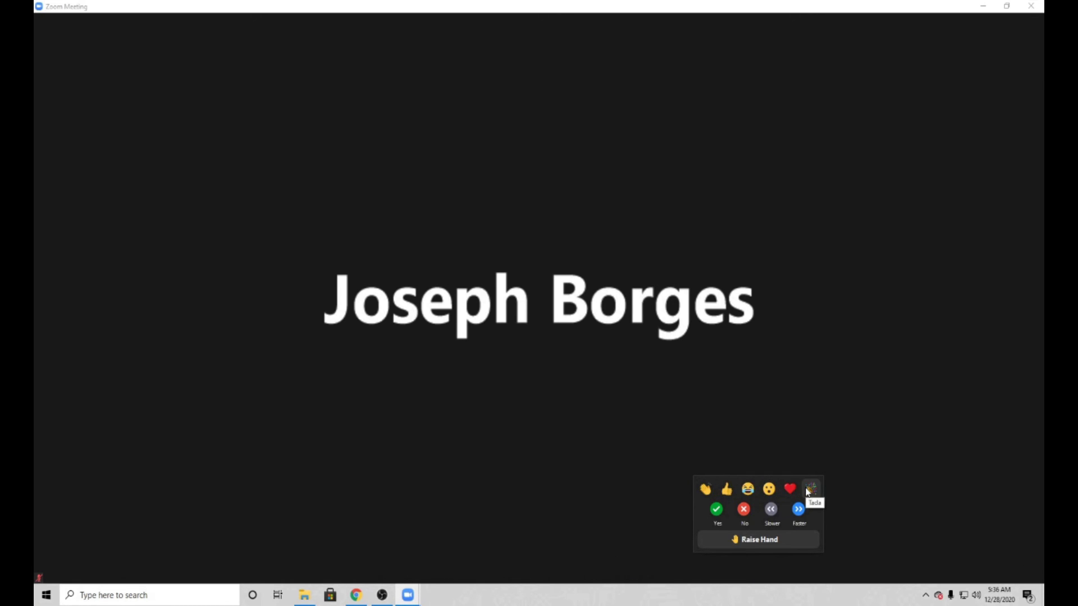
pyautogui.click(725, 489)
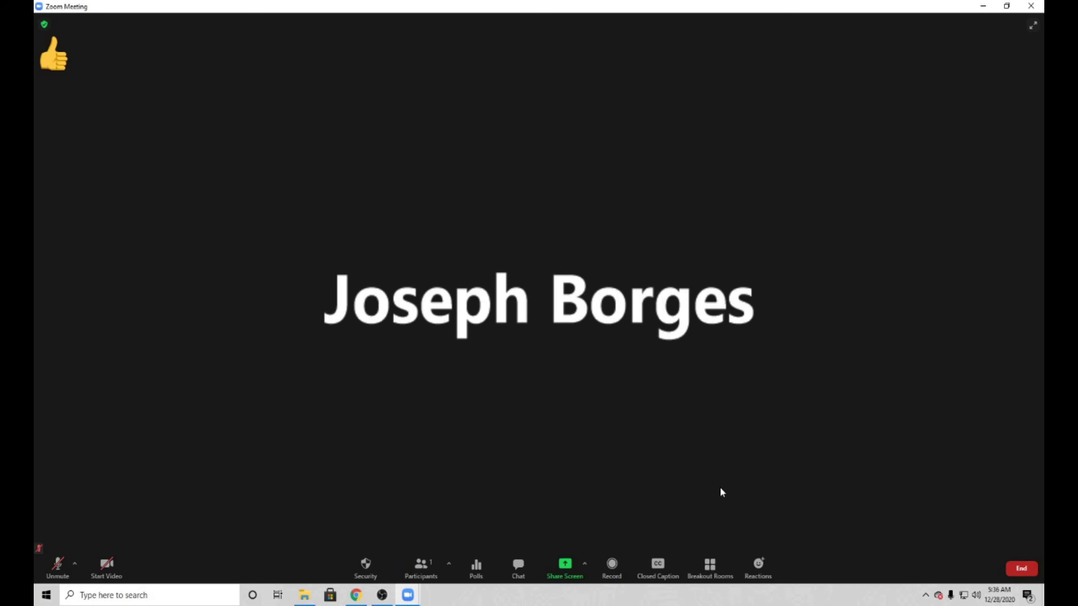
pyautogui.click(758, 567)
pyautogui.click(744, 509)
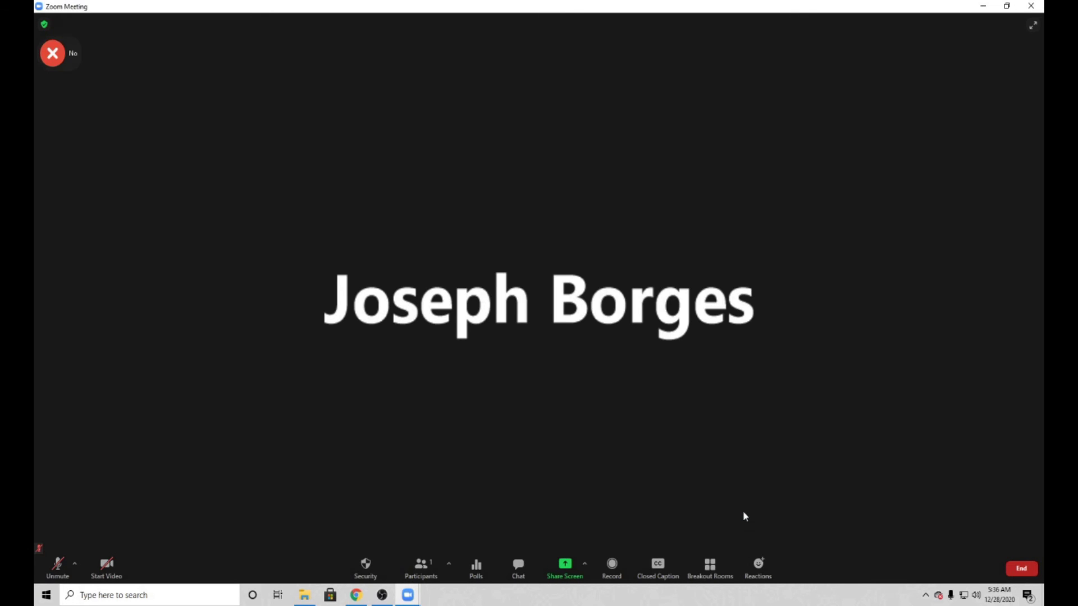
pyautogui.click(757, 568)
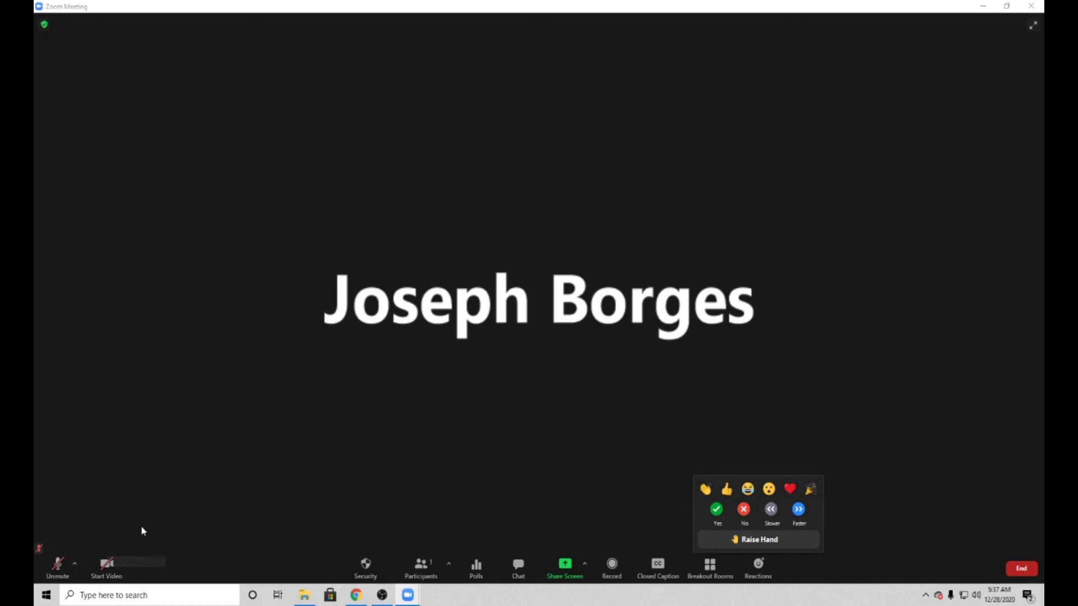
# Open the meeting chat, move its window clear of the displayed name, and send "Hello World!" to Everyone
pyautogui.click(518, 567)
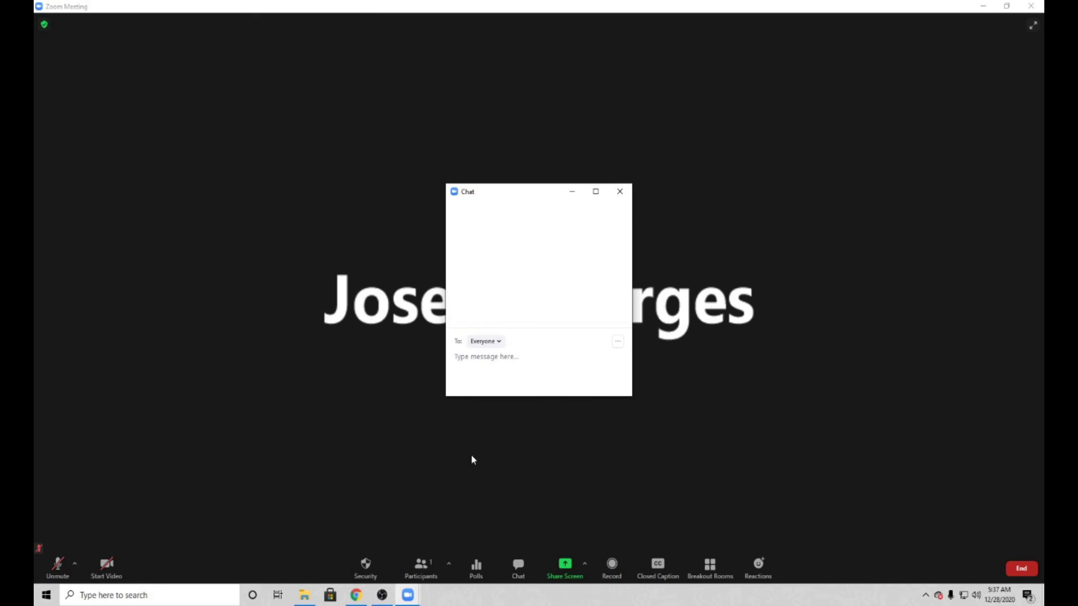
pyautogui.moveTo(506, 193); pyautogui.dragTo(836, 88)
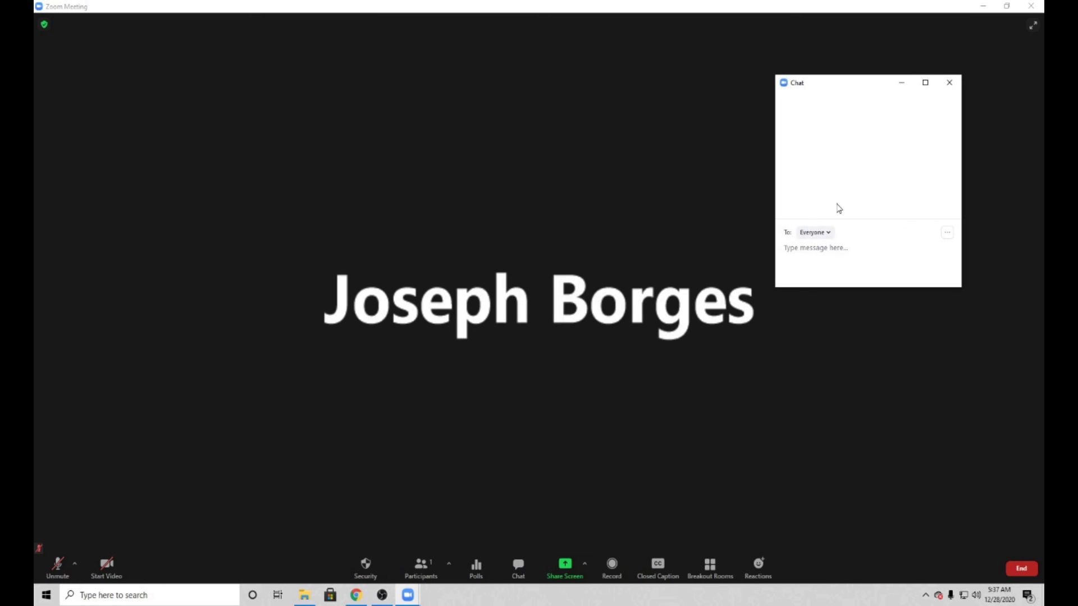
pyautogui.click(831, 236)
pyautogui.click(845, 248)
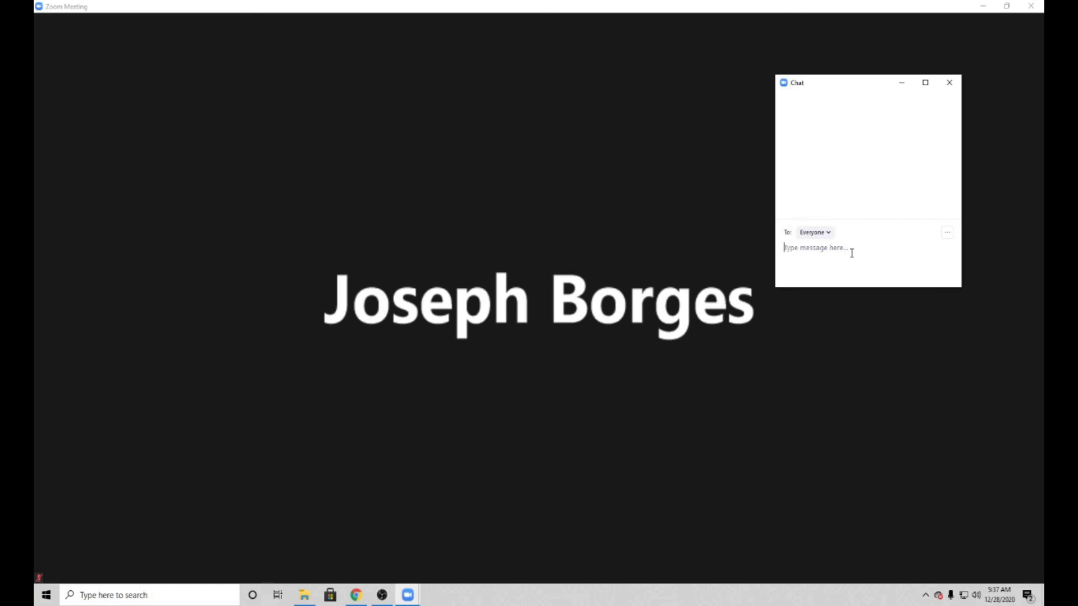
pyautogui.write('Hello World!')
pyautogui.press('Return')
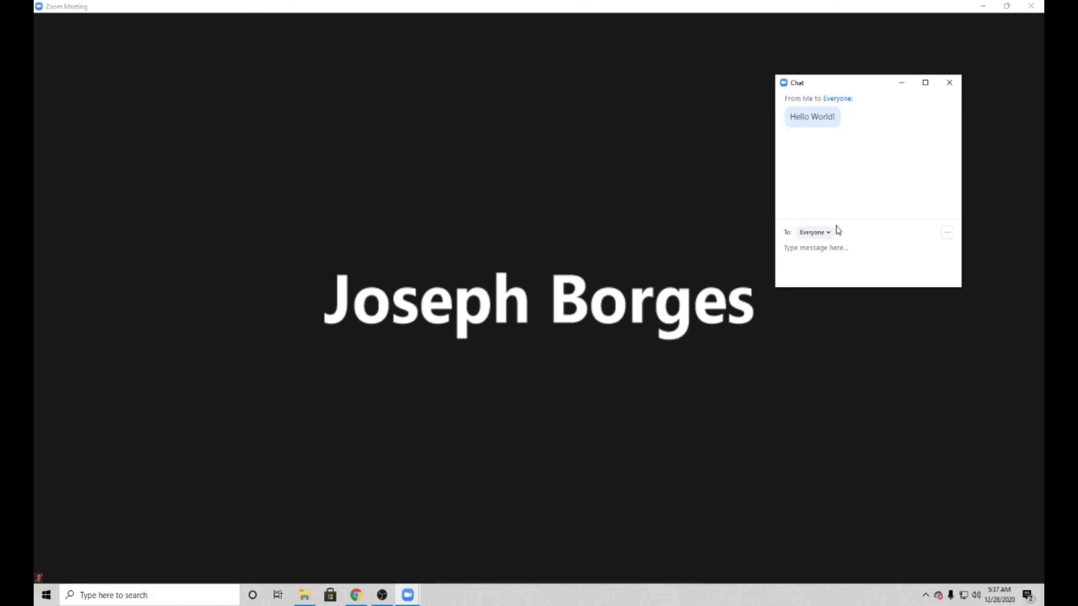
# Shift the chat window a little lower over the meeting view and close it
pyautogui.moveTo(843, 87); pyautogui.dragTo(834, 138)
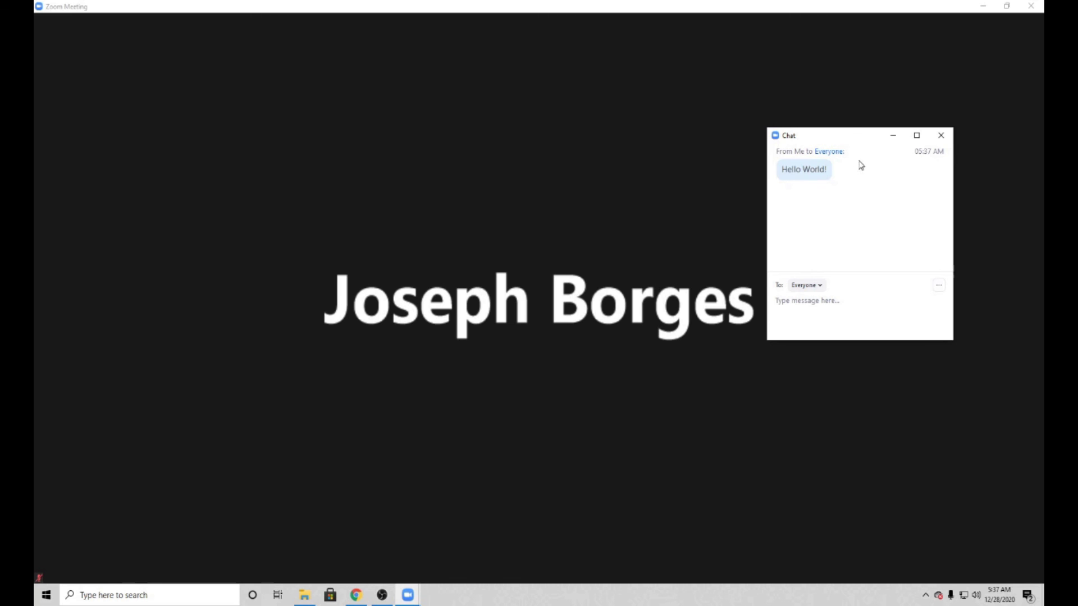
pyautogui.moveTo(836, 139)
pyautogui.mouseDown()
pyautogui.moveTo(841, 126)
pyautogui.moveTo(834, 143)
pyautogui.mouseUp()
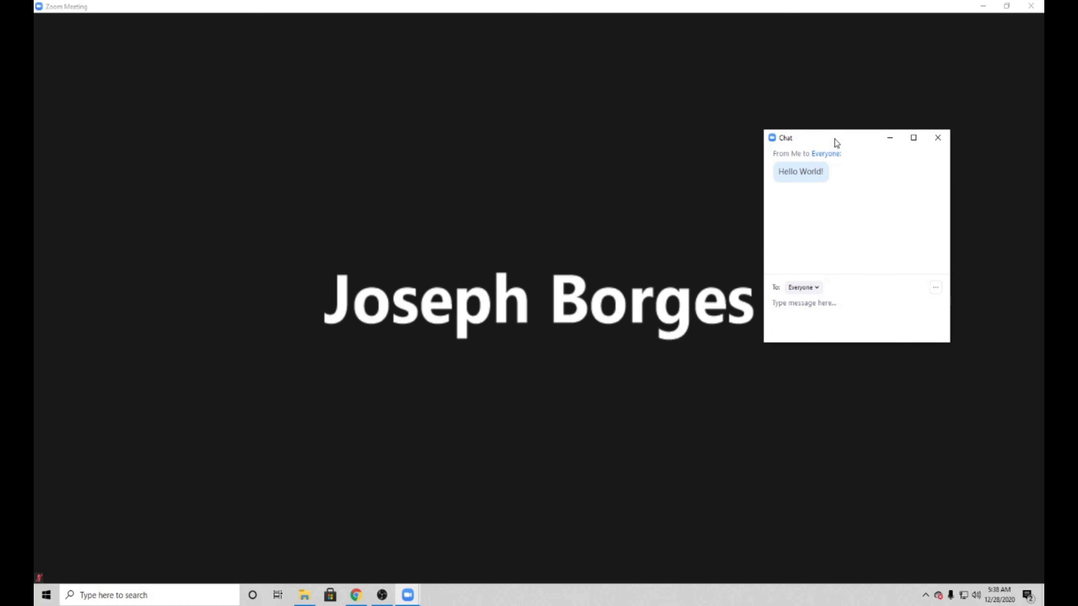
pyautogui.moveTo(836, 143); pyautogui.dragTo(836, 163)
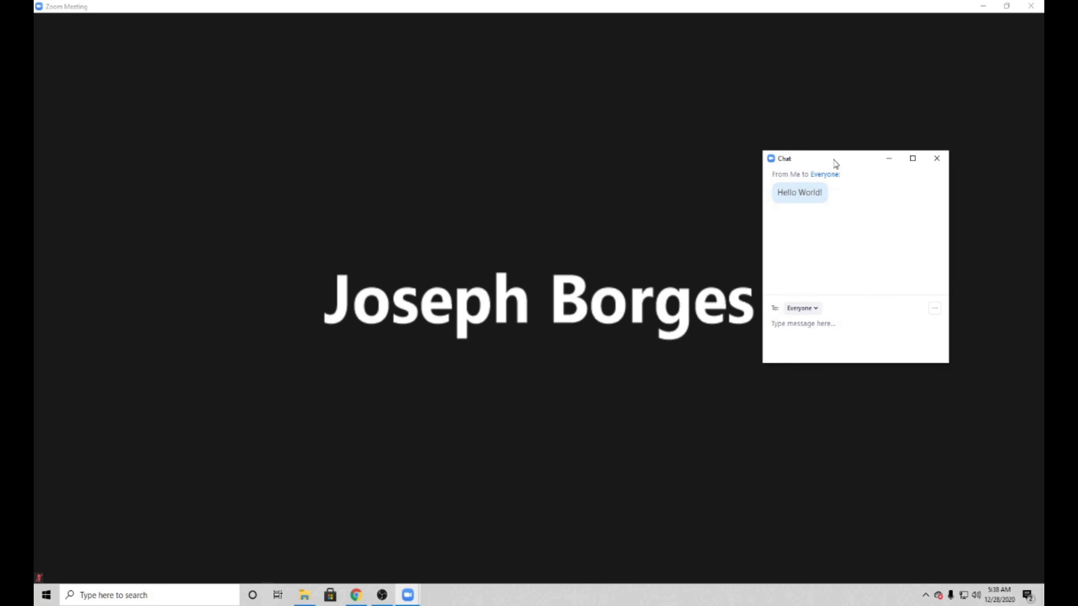
pyautogui.moveTo(835, 163); pyautogui.dragTo(839, 169)
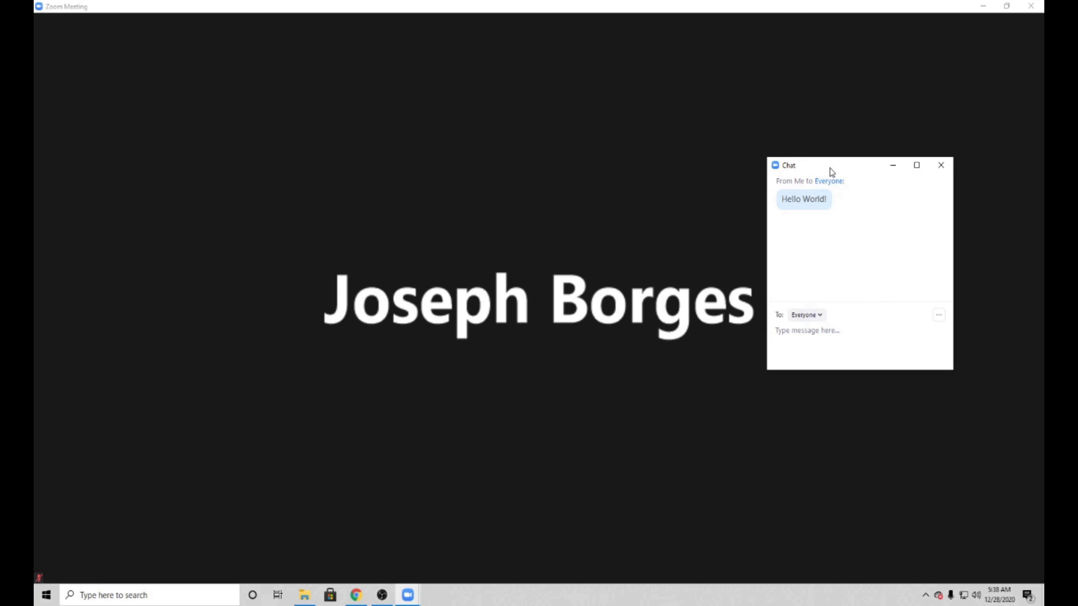
pyautogui.moveTo(835, 170); pyautogui.dragTo(841, 174)
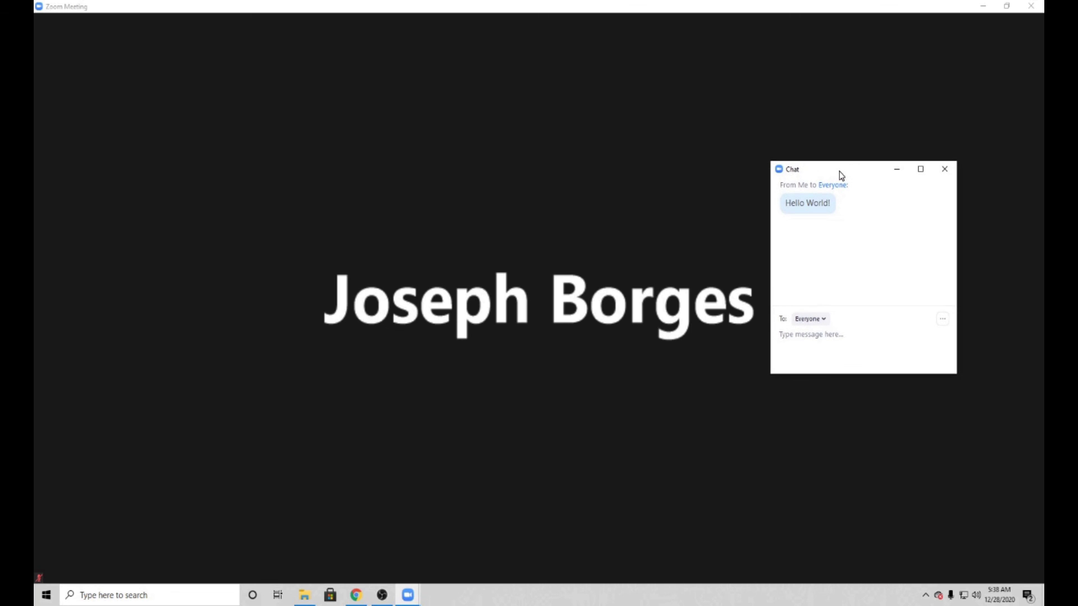
pyautogui.click(944, 169)
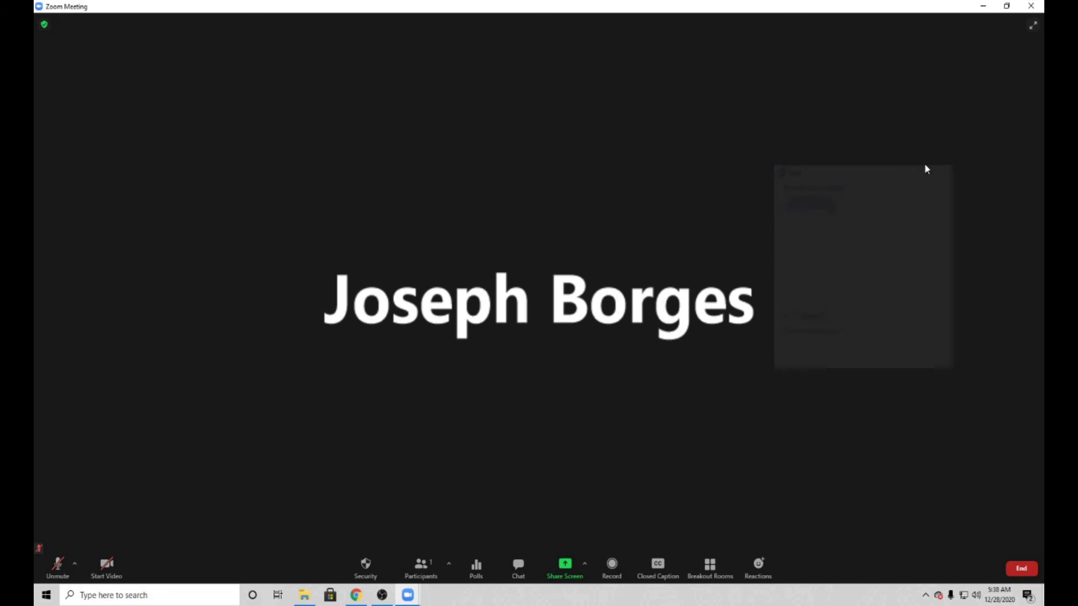